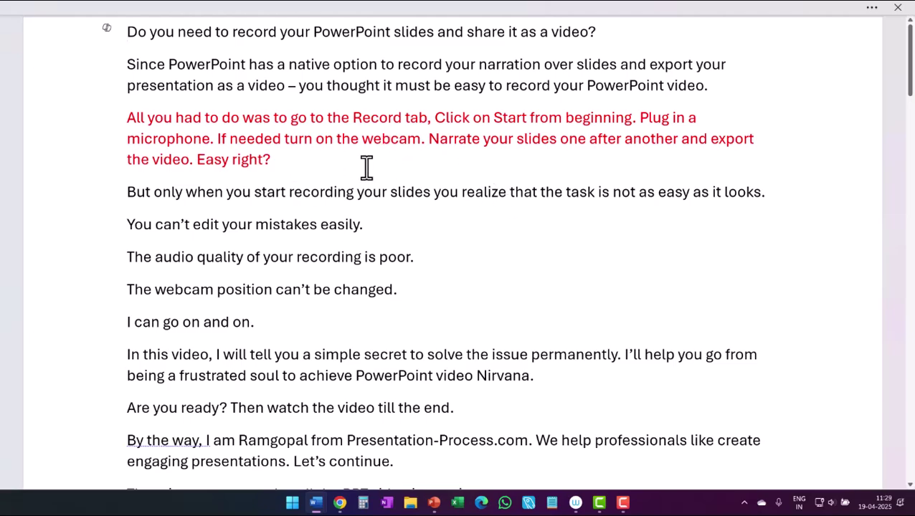
# Step: Scroll down and back up through the Word narration script to review it
pyautogui.scroll(-15, 439, 215)
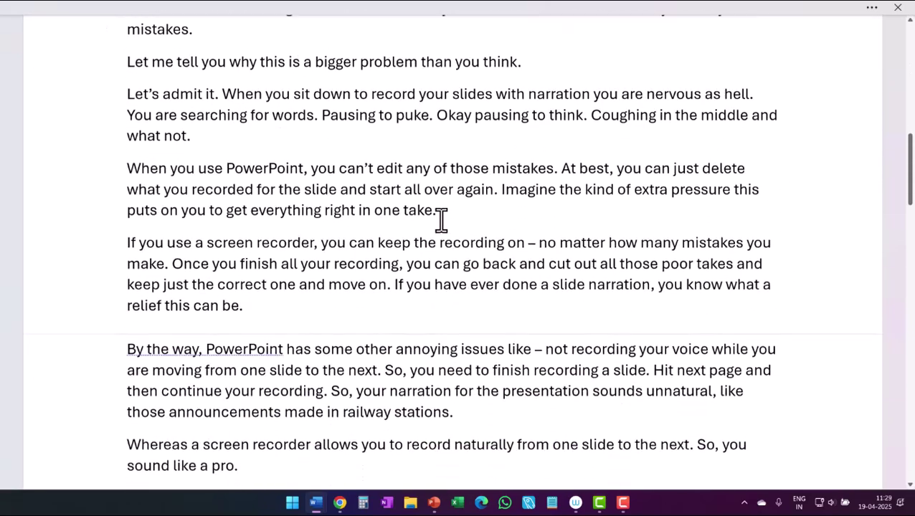
pyautogui.scroll(-6, 433, 221)
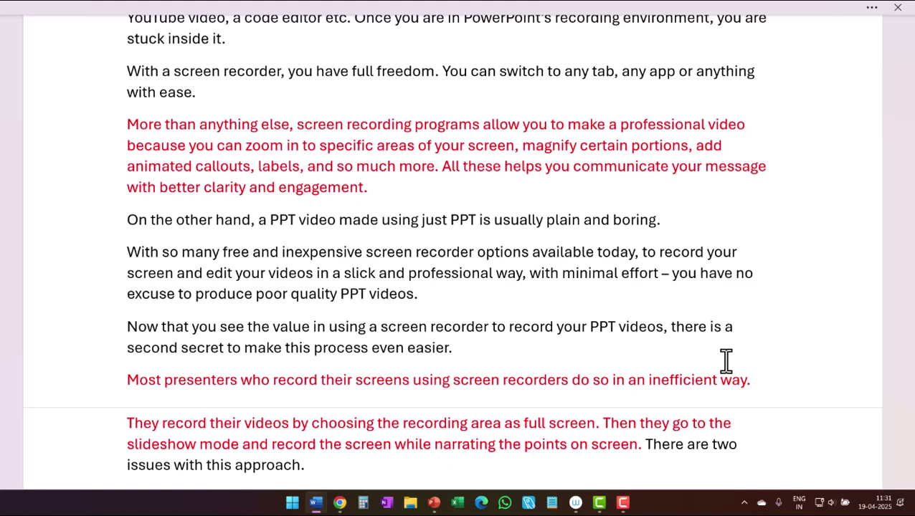
pyautogui.scroll(-3, 679, 364)
pyautogui.scroll(5, 568, 358)
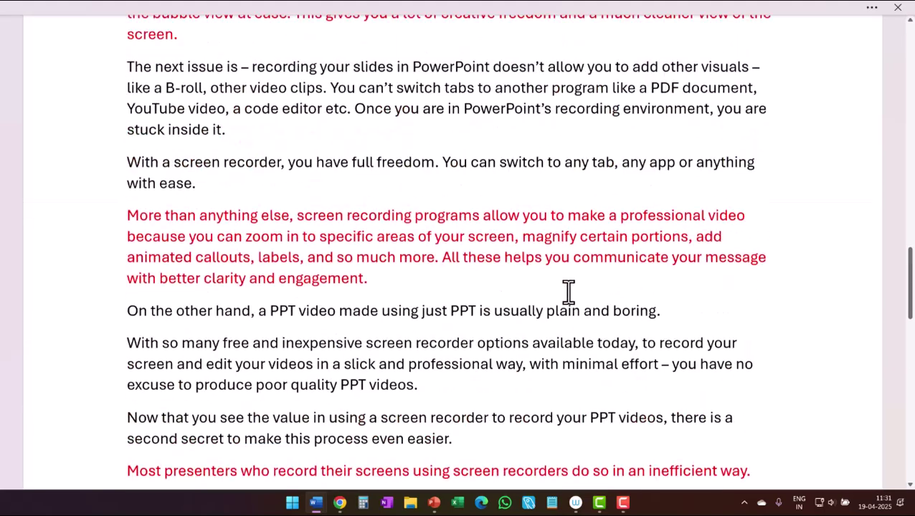
pyautogui.scroll(10, 568, 291)
pyautogui.scroll(3, 548, 150)
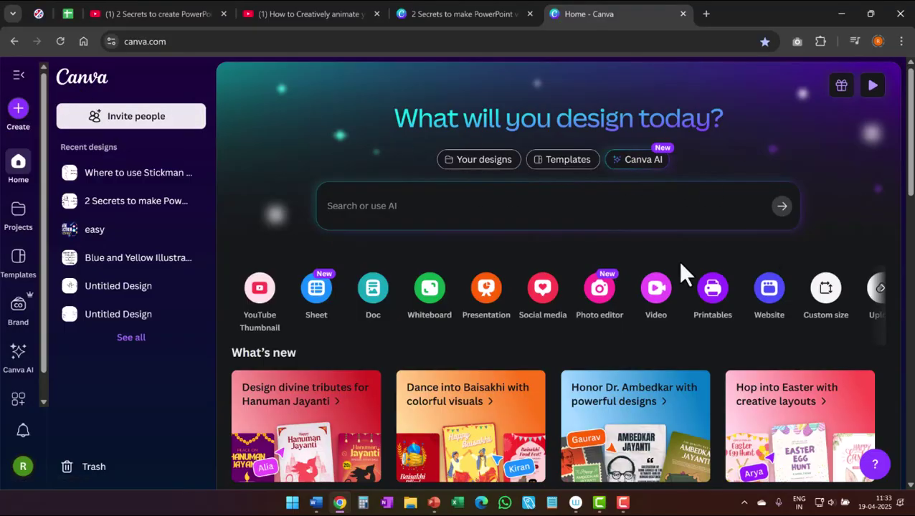
# Step: Create a blank Canva presentation and ready the Elements search, dismissing recent searches
pyautogui.click(495, 303)
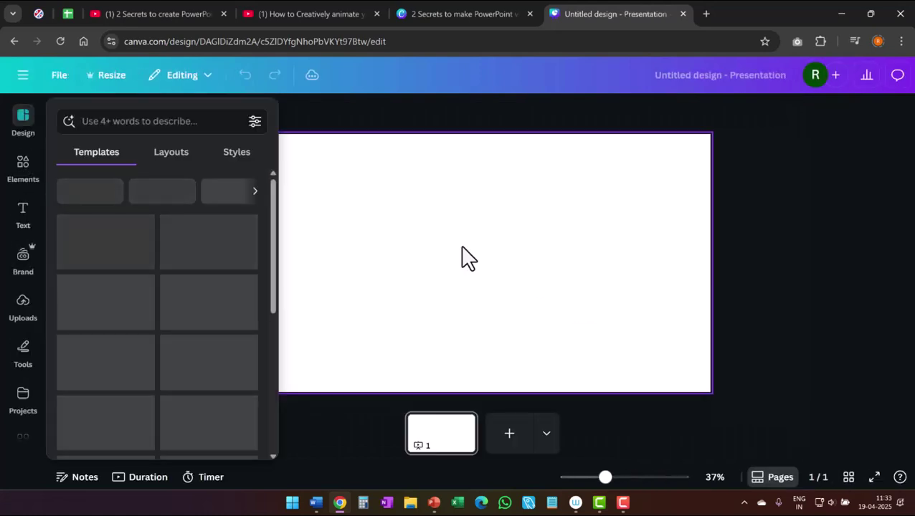
pyautogui.click(23, 176)
pyautogui.click(92, 116)
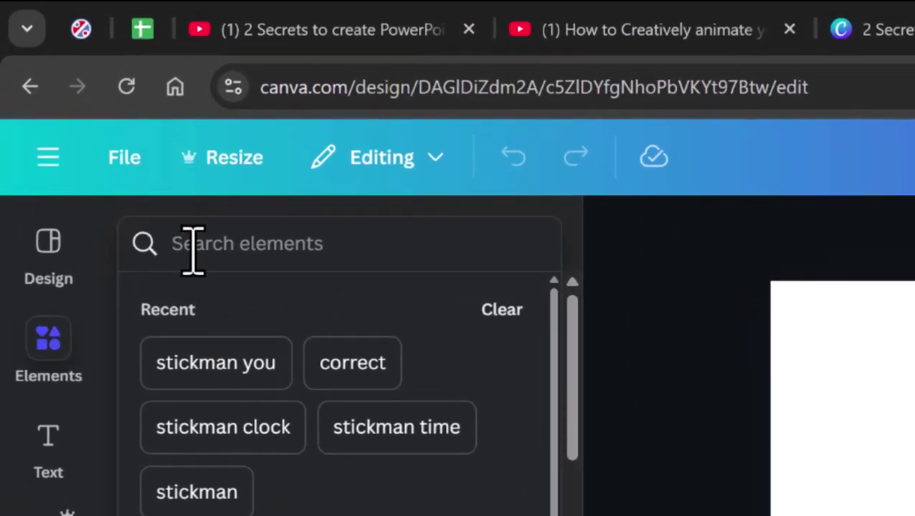
pyautogui.press('Escape')
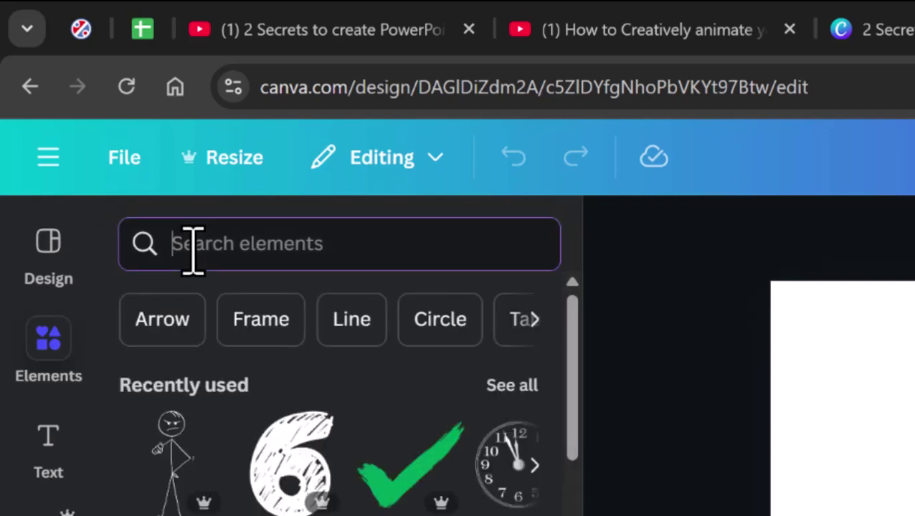
# Step: Search Elements for 'stickman laptop' and add the arms-raised laptop stickman graphic
pyautogui.write('stickman laptop')
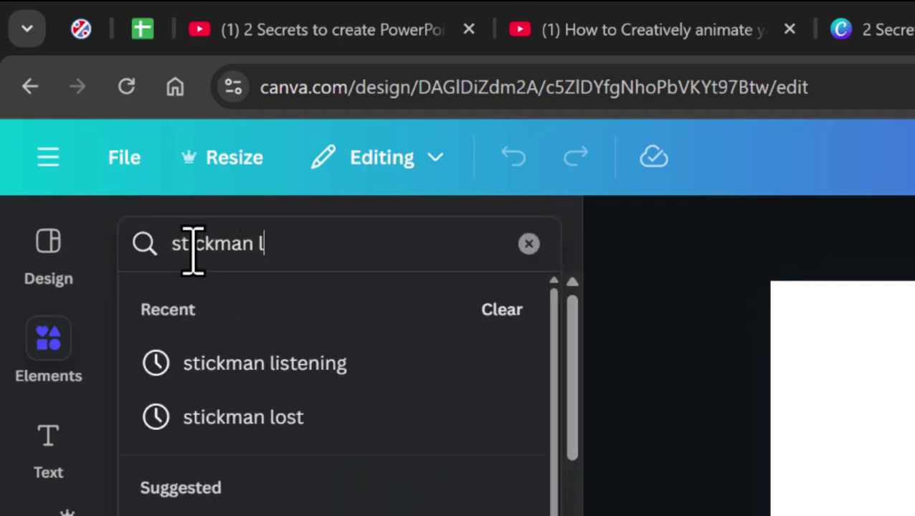
pyautogui.press('Return')
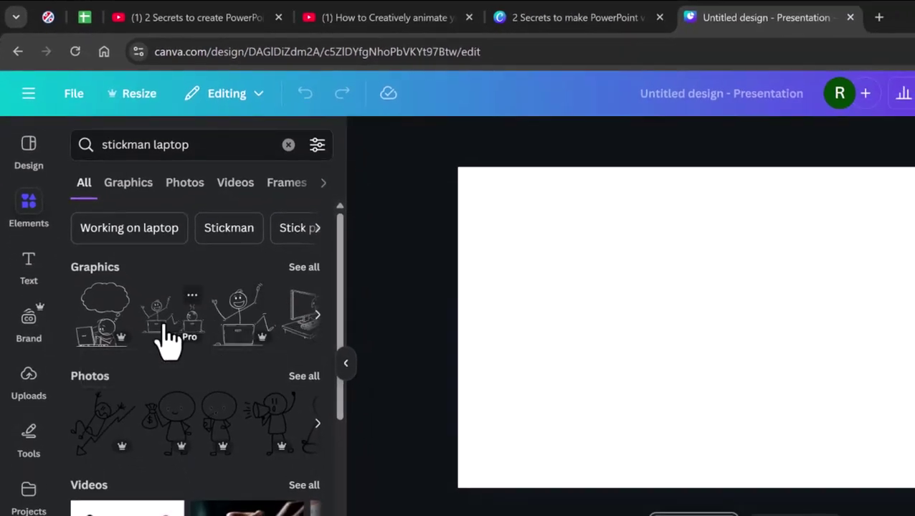
pyautogui.click(307, 270)
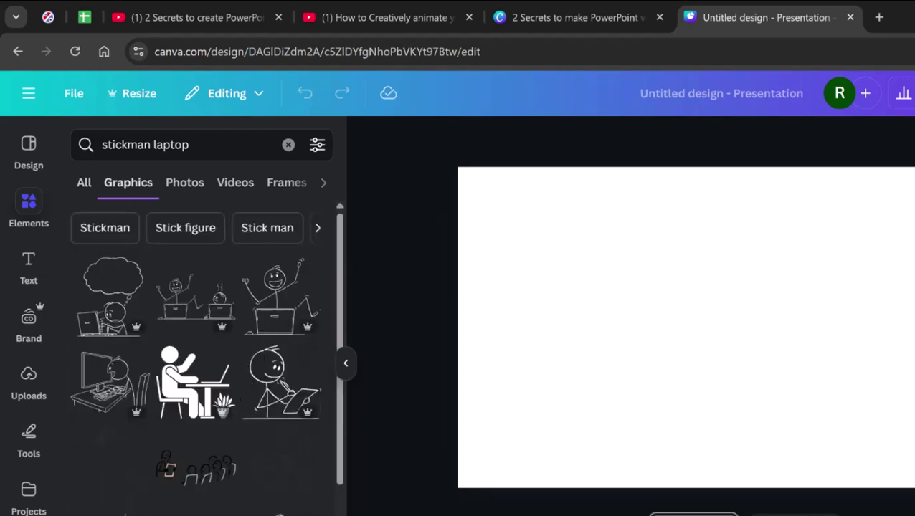
pyautogui.click(276, 316)
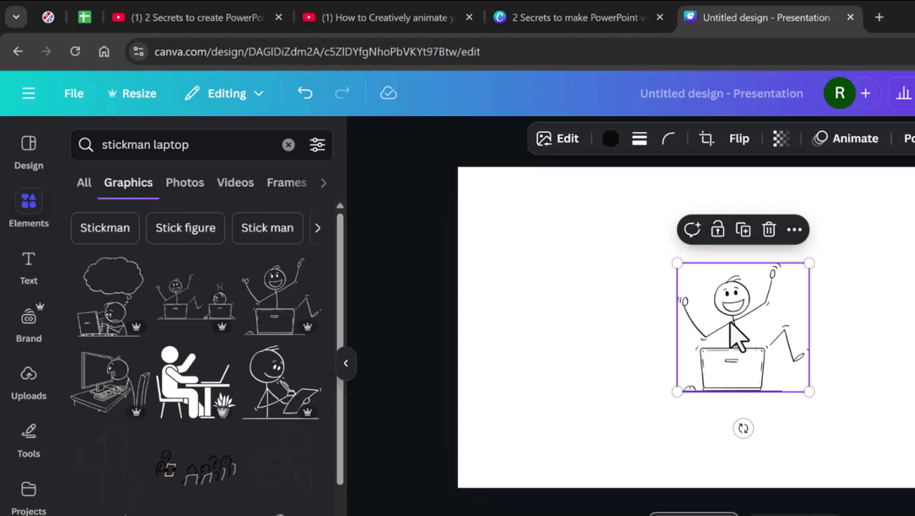
# Step: Add thought-bubble and computer-desk stickmen, arrange the three in a row, and add a blank page
pyautogui.click(93, 332)
pyautogui.moveTo(753, 358); pyautogui.dragTo(914, 353)
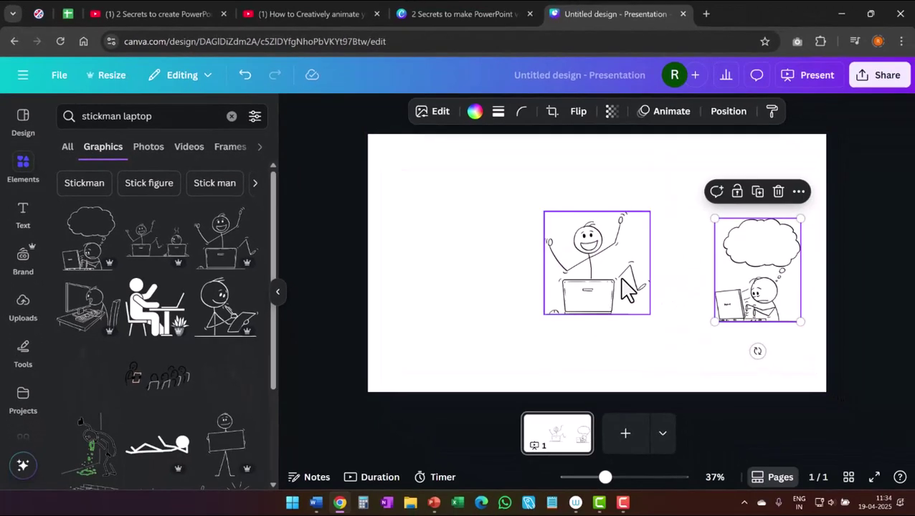
pyautogui.moveTo(624, 286); pyautogui.dragTo(488, 247)
pyautogui.moveTo(774, 302); pyautogui.dragTo(657, 274)
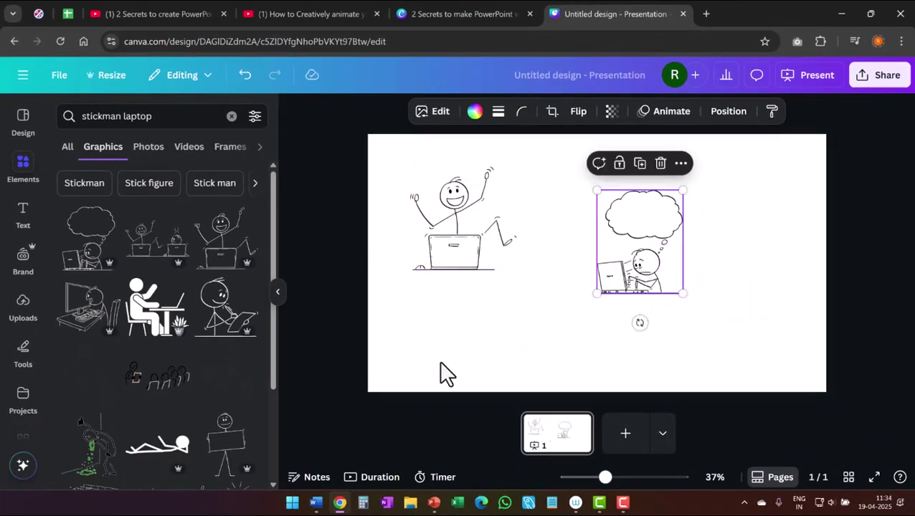
pyautogui.moveTo(634, 275); pyautogui.dragTo(710, 251)
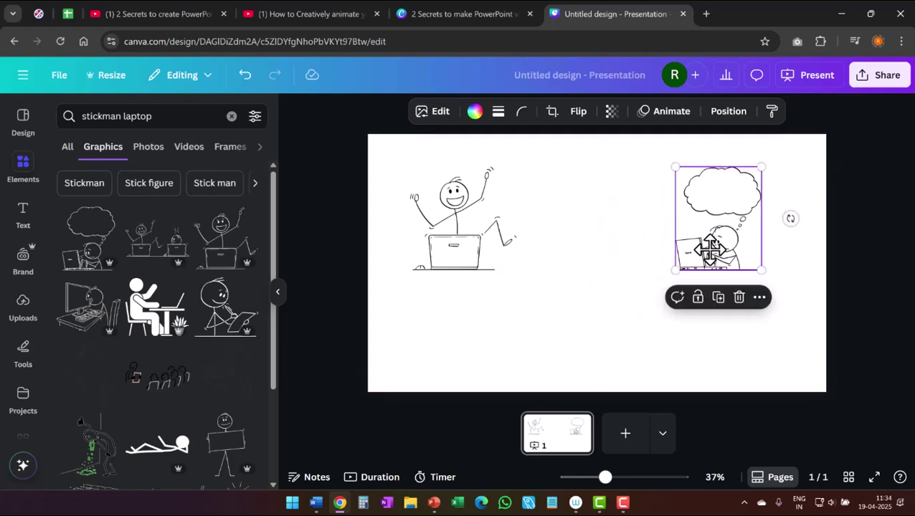
pyautogui.click(87, 305)
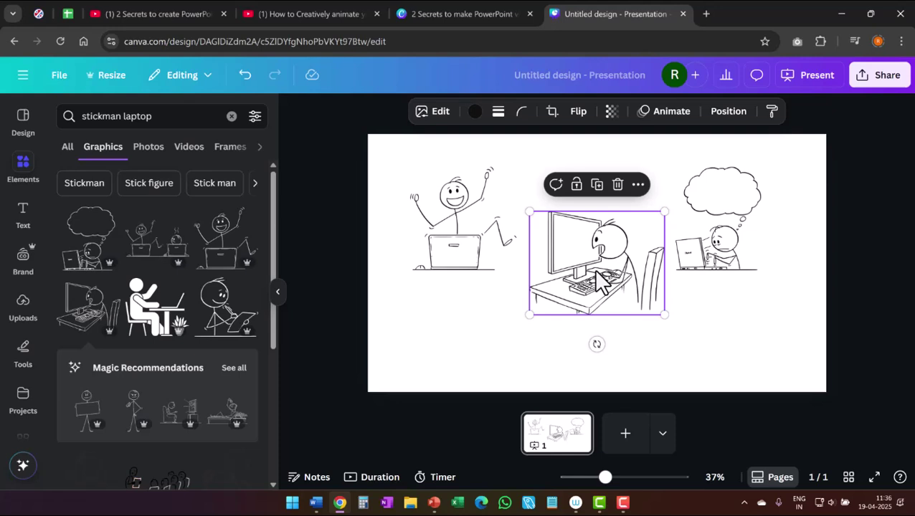
pyautogui.click(626, 436)
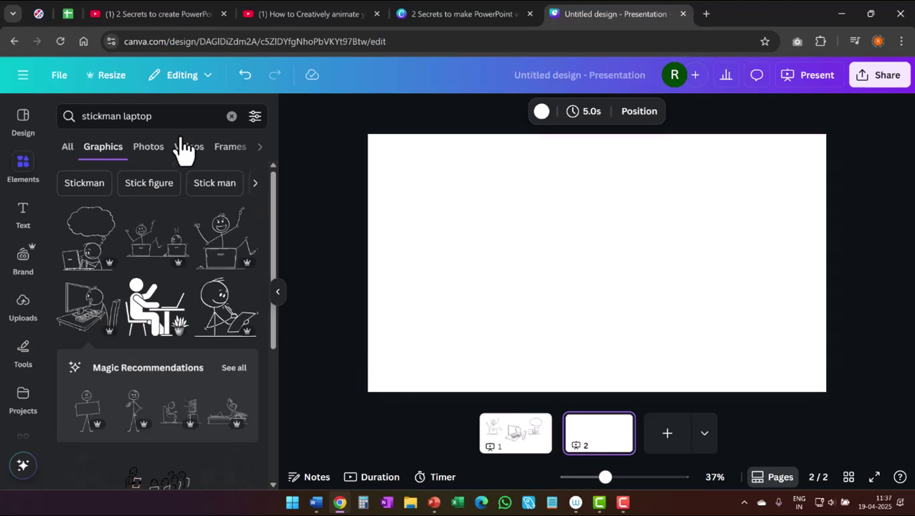
# Step: Search 'stickman steps' and place stairs, walking and brick-wall stickmen on slide 2
pyautogui.click(149, 119)
pyautogui.moveTo(150, 120); pyautogui.dragTo(122, 120)
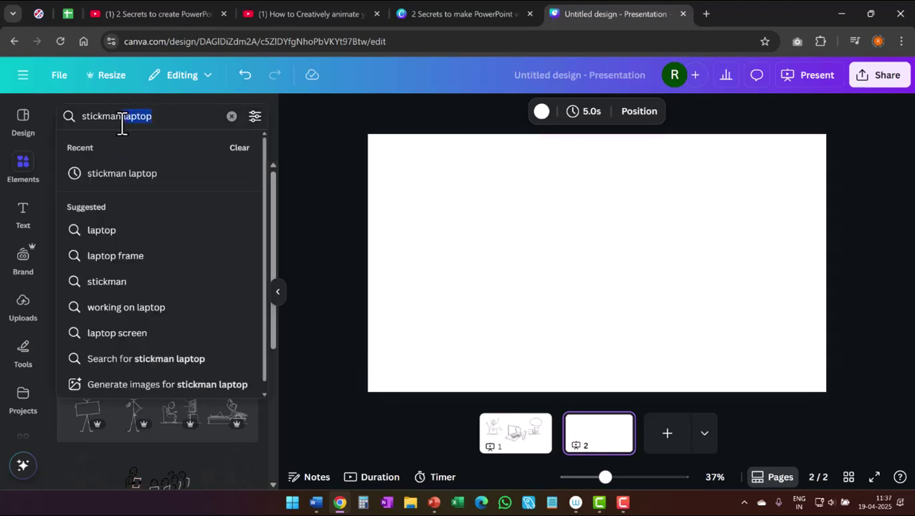
pyautogui.write('steps')
pyautogui.press('Return')
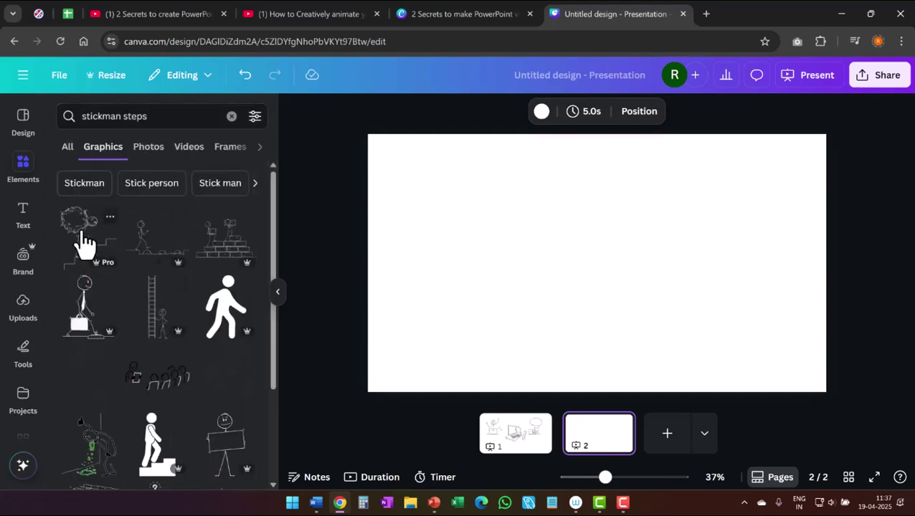
pyautogui.click(85, 244)
pyautogui.moveTo(602, 255); pyautogui.dragTo(468, 201)
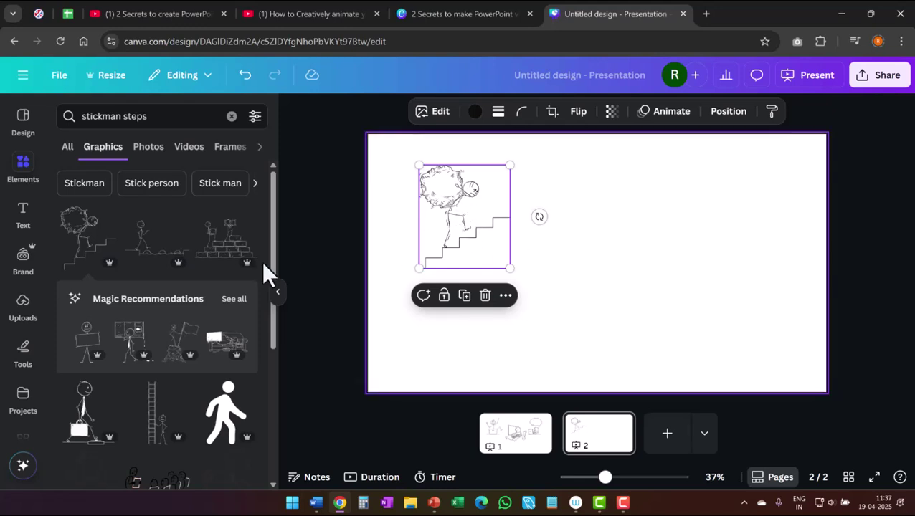
pyautogui.click(131, 247)
pyautogui.moveTo(592, 281); pyautogui.dragTo(630, 235)
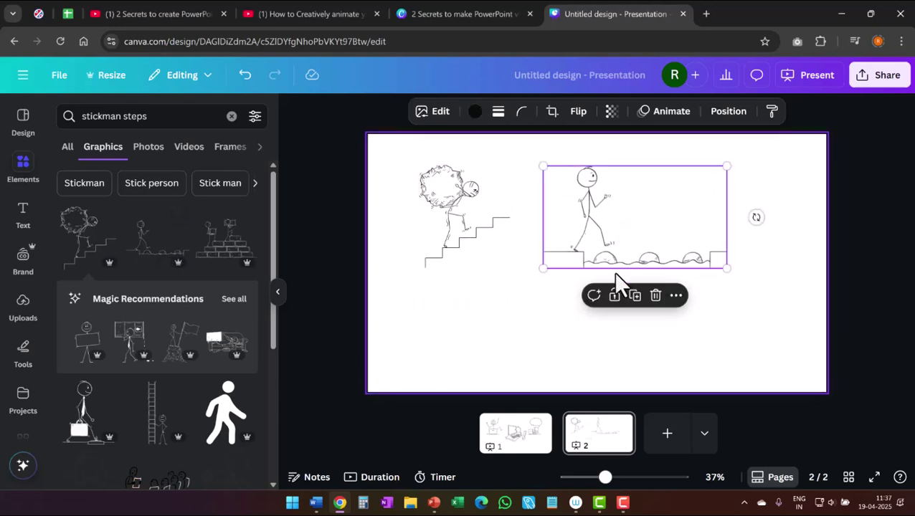
pyautogui.click(222, 251)
pyautogui.moveTo(612, 280); pyautogui.dragTo(510, 346)
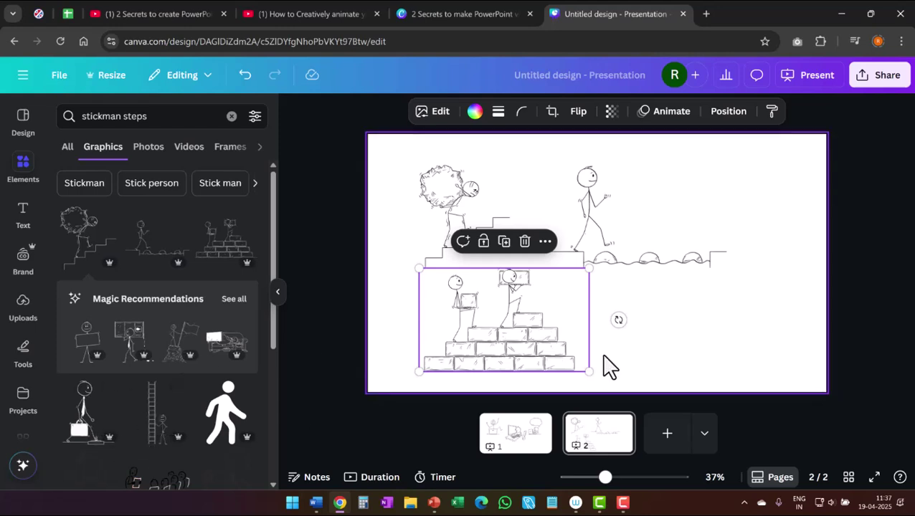
# Step: Add page 3 with an enlarged ladder-climbing stickman at the top-left
pyautogui.click(665, 435)
pyautogui.click(149, 419)
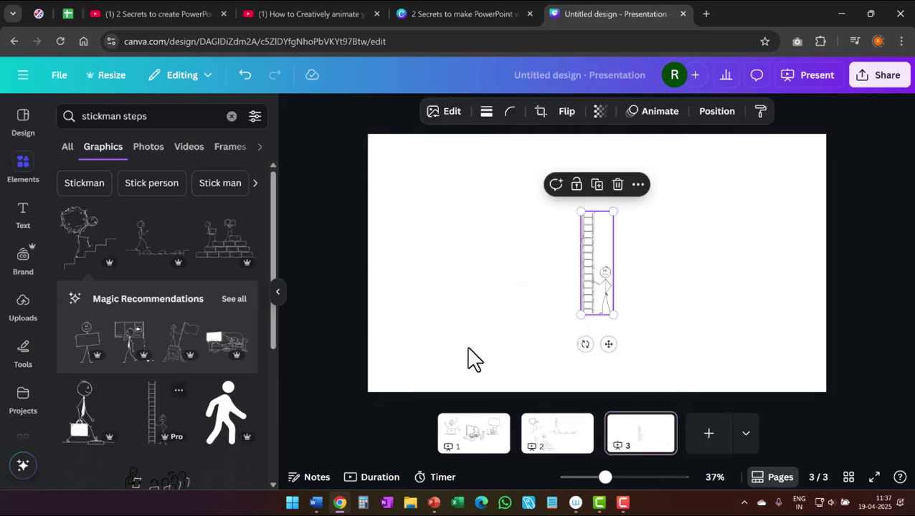
pyautogui.moveTo(598, 272); pyautogui.dragTo(404, 194)
pyautogui.moveTo(426, 249); pyautogui.dragTo(505, 342)
pyautogui.click(579, 319)
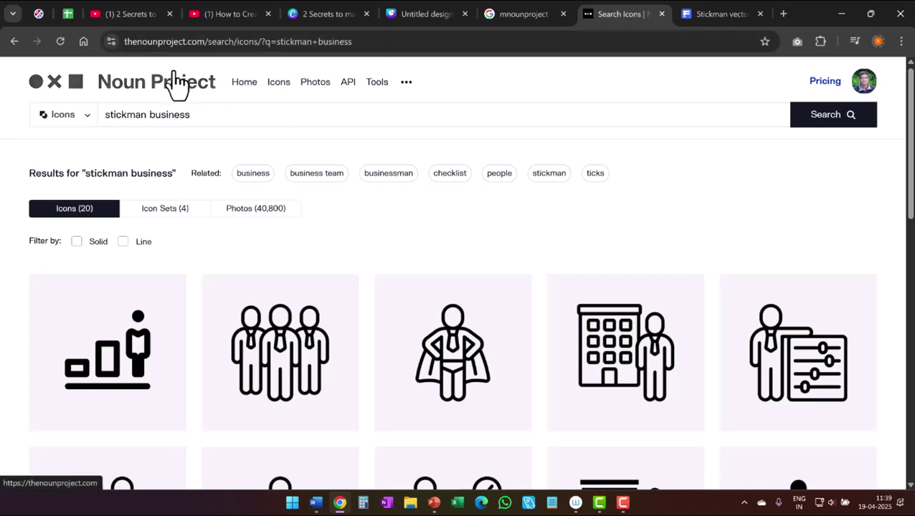
pyautogui.scroll(-10, 405, 248)
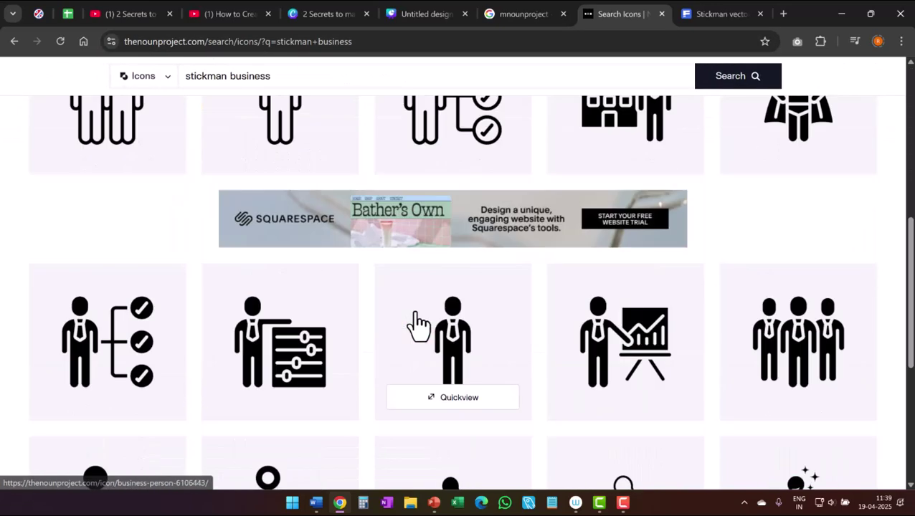
pyautogui.scroll(4, 426, 322)
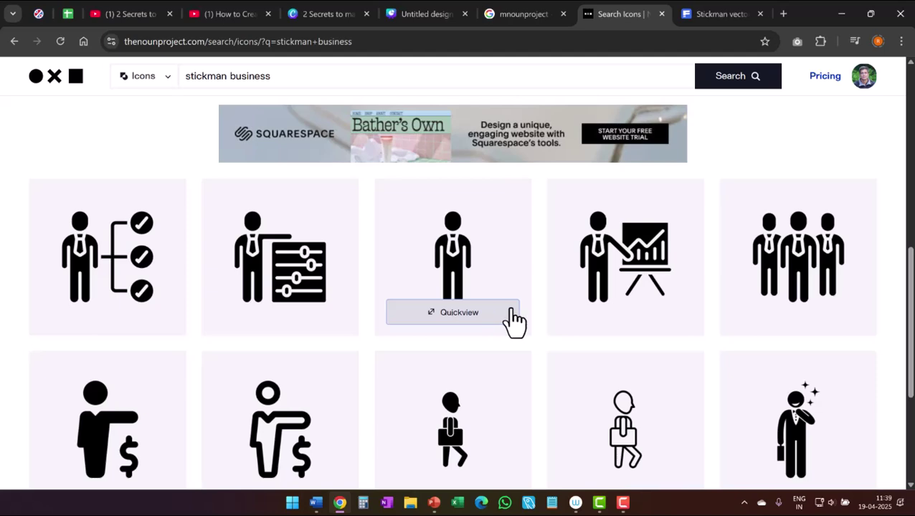
# Step: Browse Freepik's stickman vectors, then return to the 37-page 'PowerPoint videos' Canva design
pyautogui.click(715, 10)
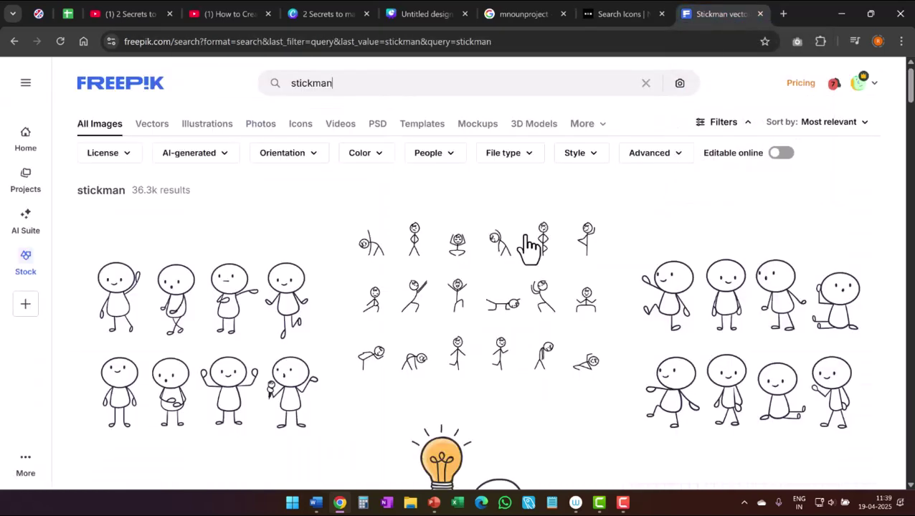
pyautogui.scroll(-1, 467, 334)
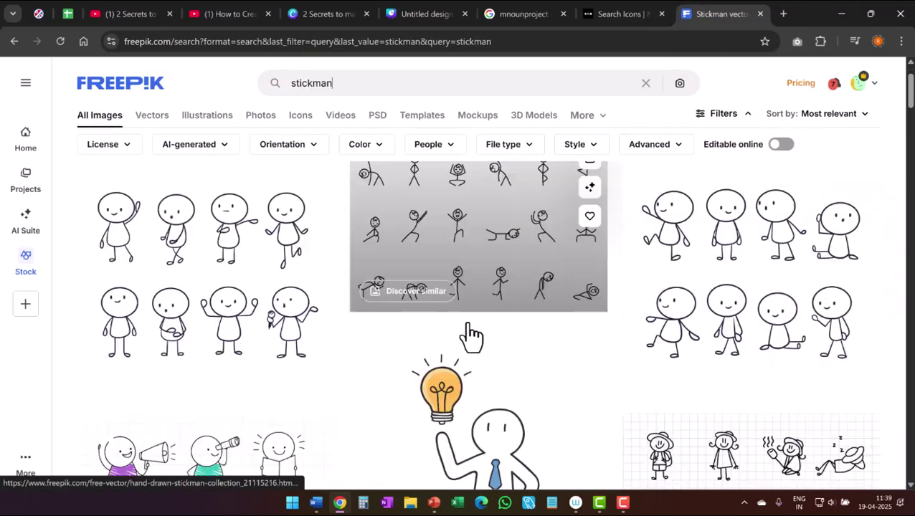
pyautogui.scroll(-3, 468, 335)
pyautogui.scroll(-2, 521, 337)
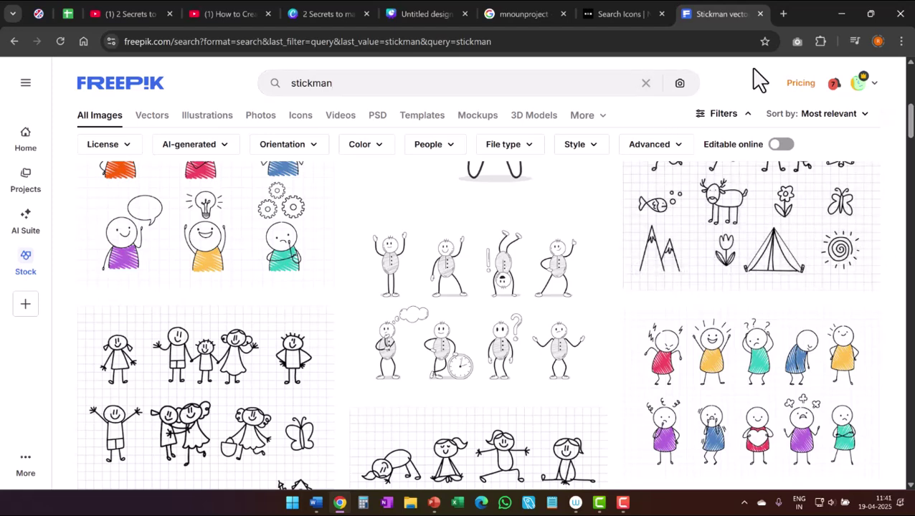
pyautogui.click(343, 13)
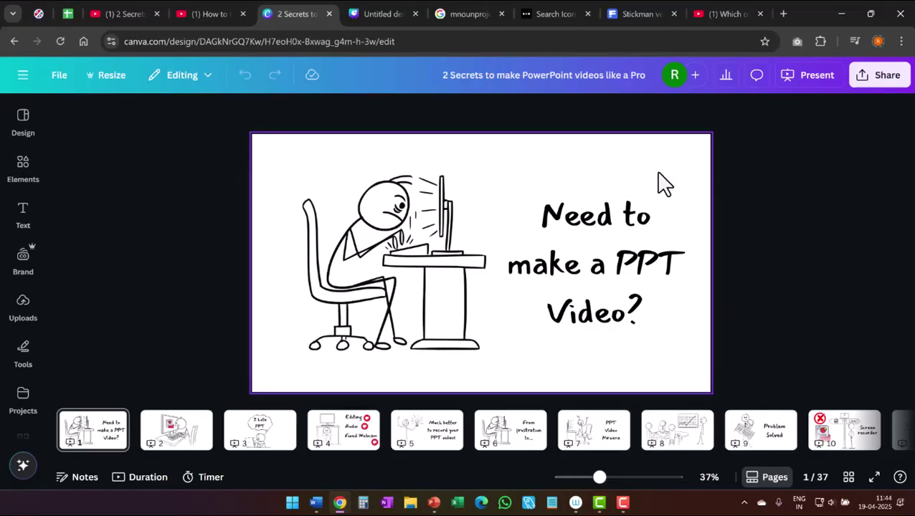
# Step: Show the speaker notes panel alongside slide 19
pyautogui.click(89, 485)
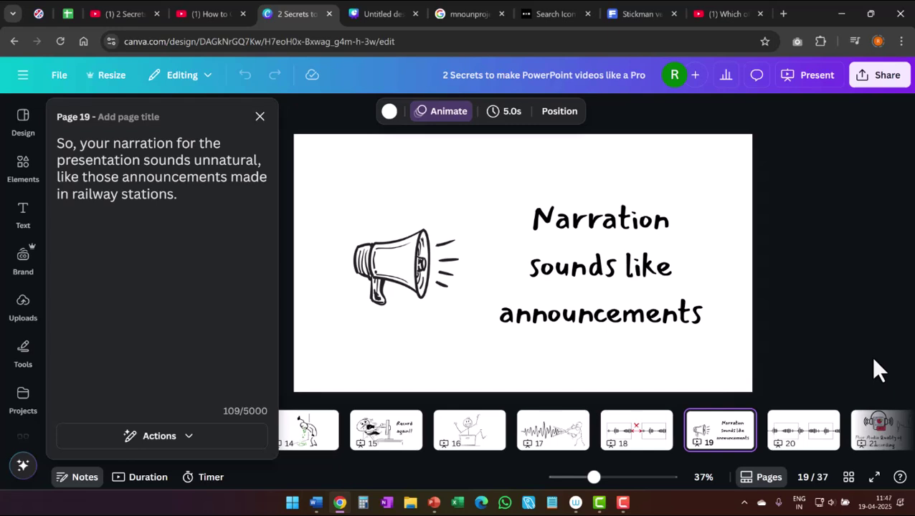
# Step: Read the notes on slides 15–18, then return to slide 19 and open its Animate options
pyautogui.click(600, 263)
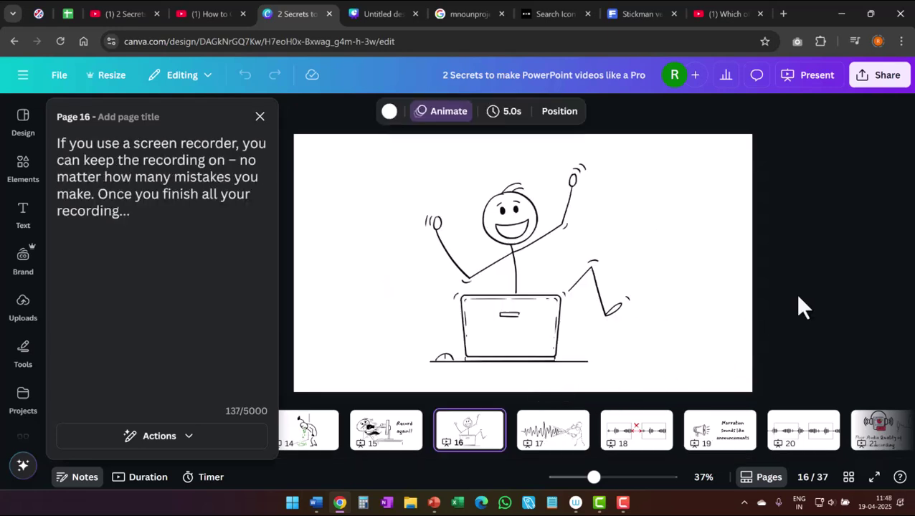
pyautogui.click(380, 437)
pyautogui.click(494, 438)
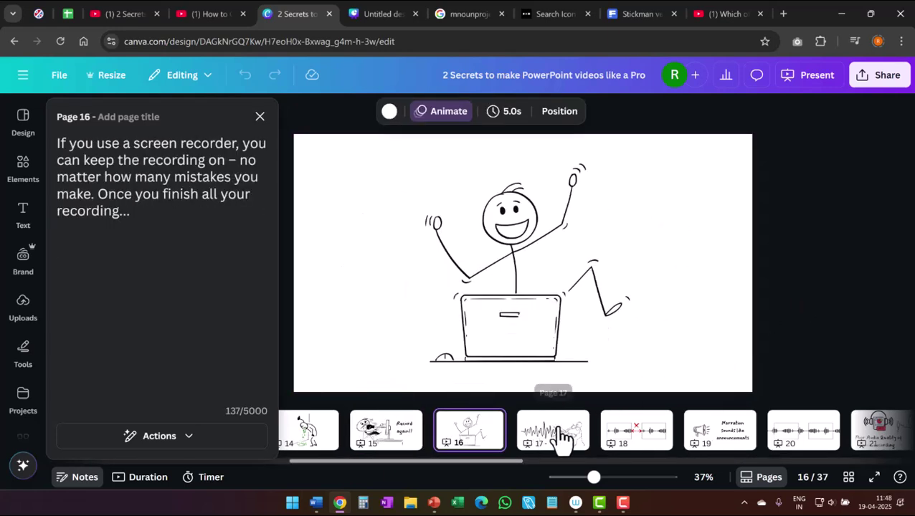
pyautogui.click(562, 434)
pyautogui.click(660, 430)
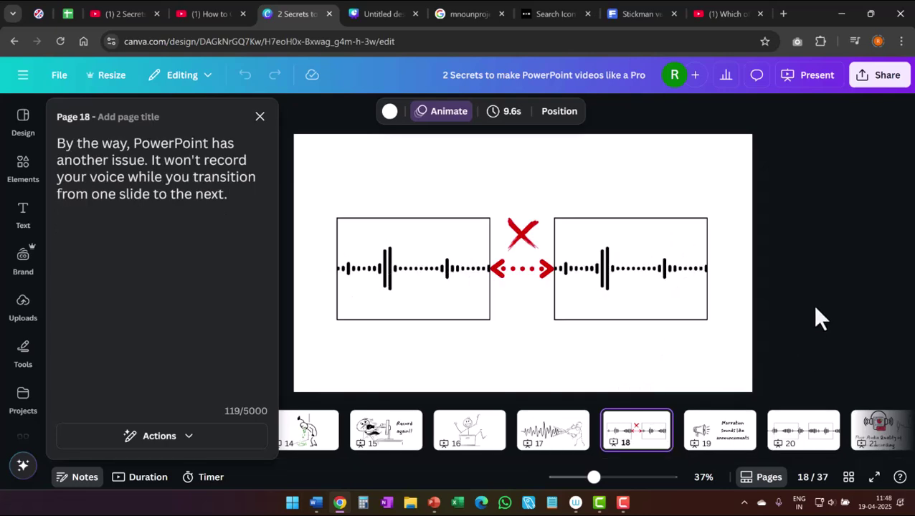
pyautogui.click(695, 434)
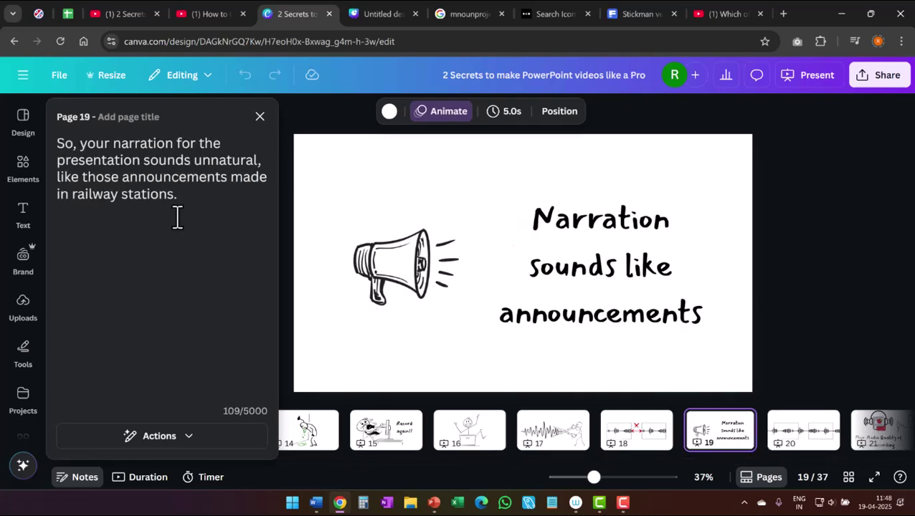
pyautogui.click(441, 115)
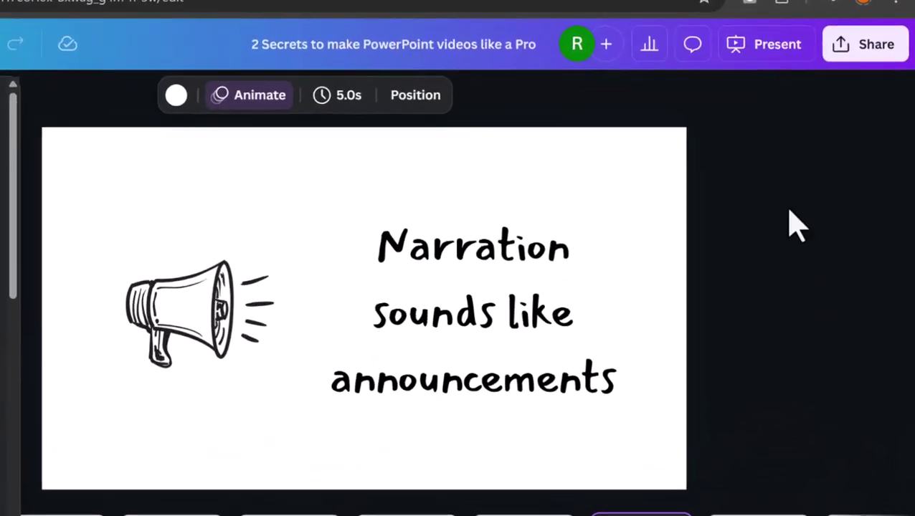
# Step: Present in Presenter View and advance to slide 20, the Poor Audio Quality waveform slide
pyautogui.click(758, 42)
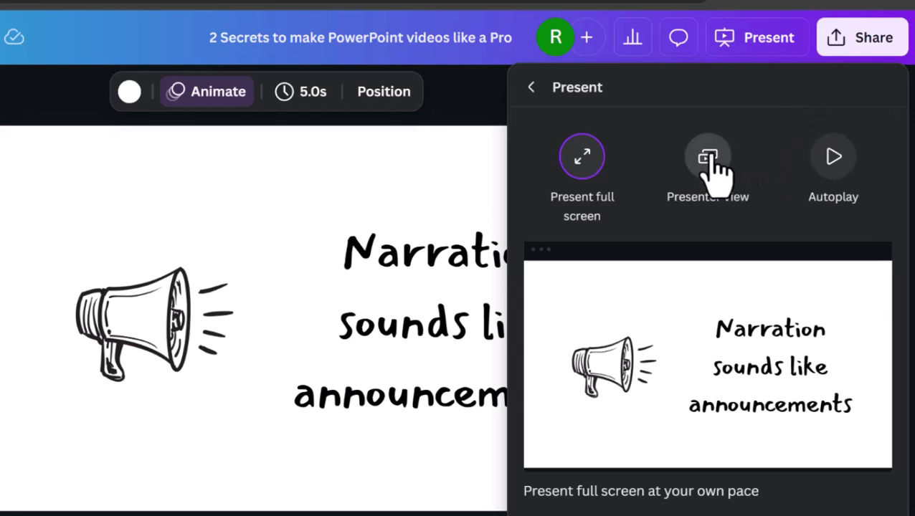
pyautogui.click(711, 164)
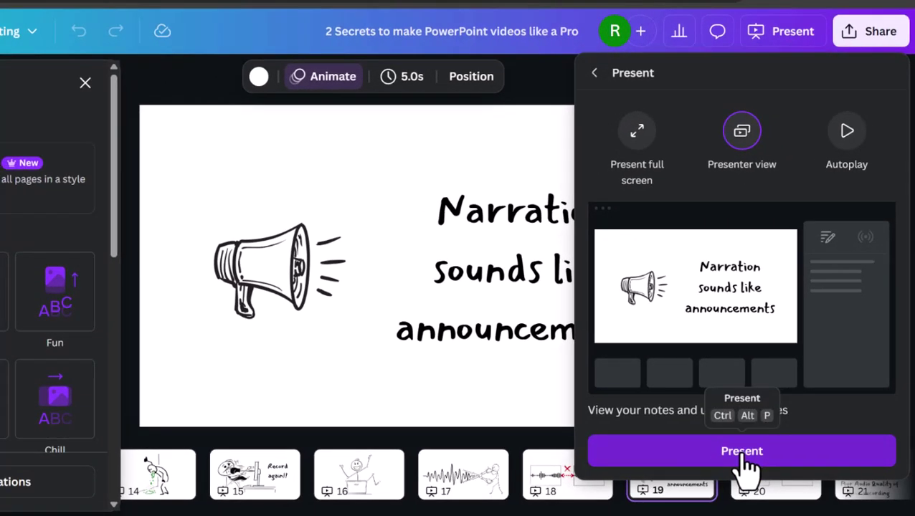
pyautogui.click(744, 465)
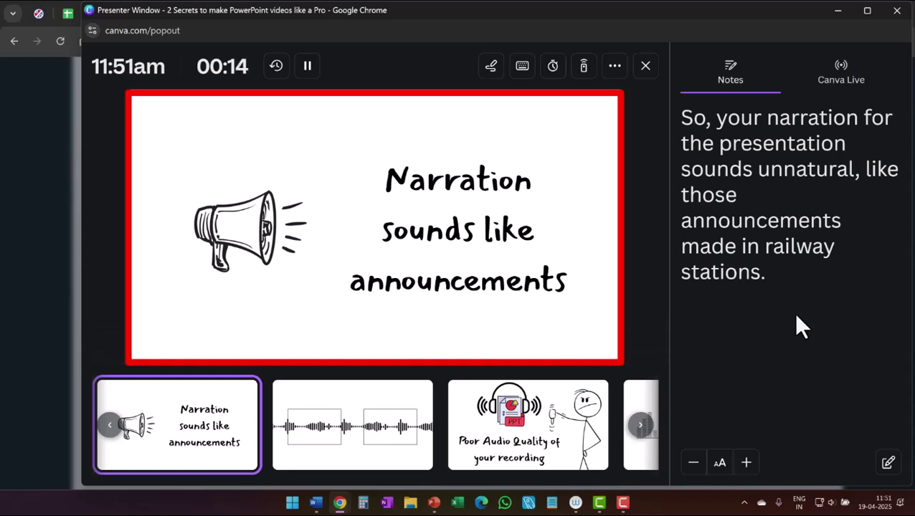
pyautogui.click(347, 443)
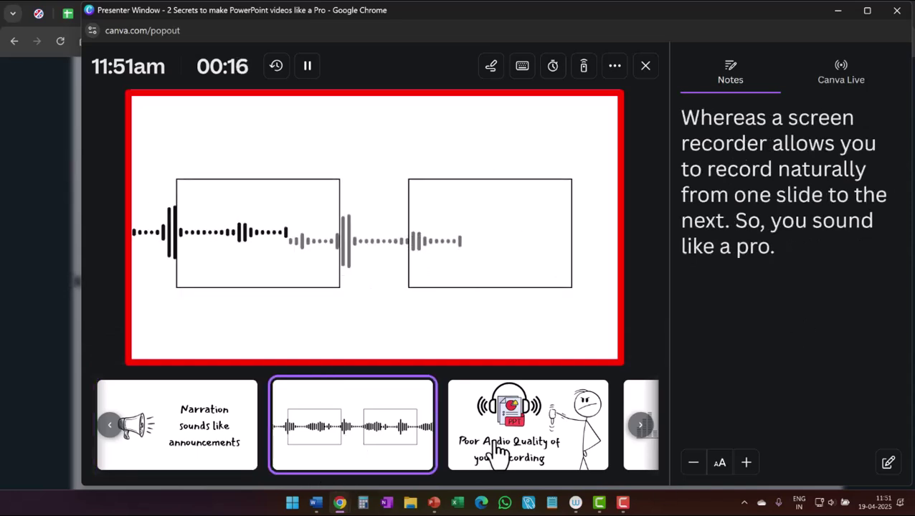
pyautogui.click(496, 450)
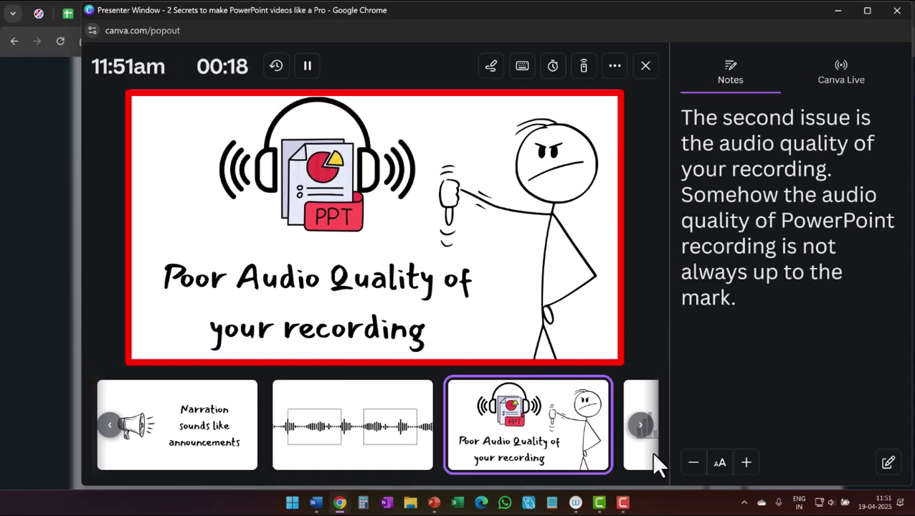